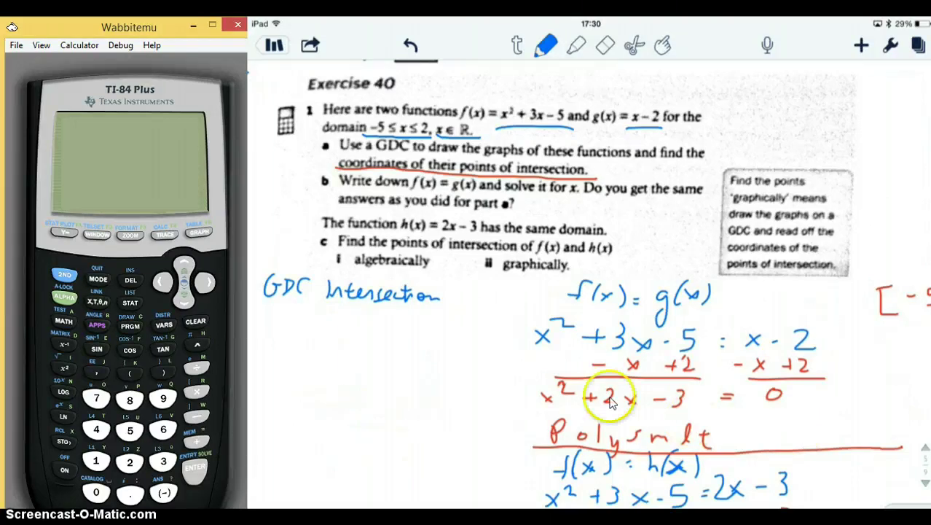
Turn on the Wabbitemu calculator.
left_click(66, 470)
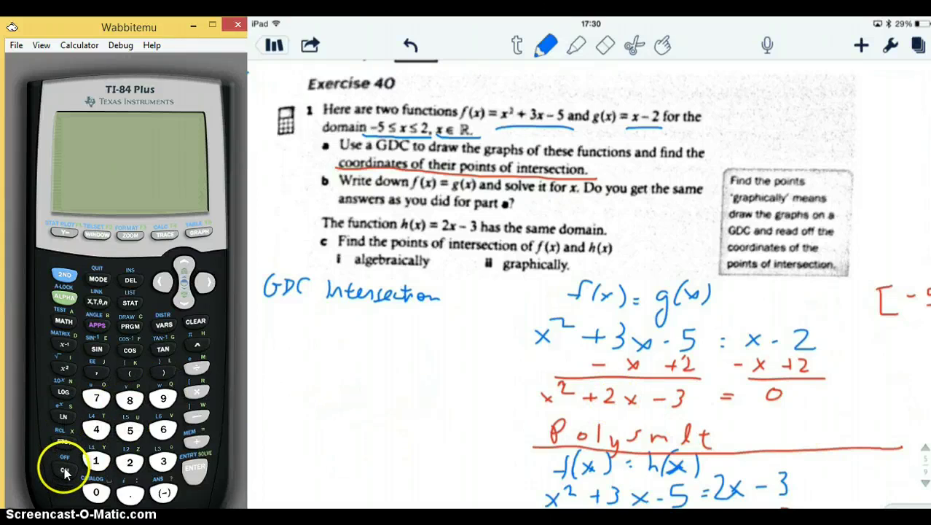
Turn the calculator on and clear the old Y2 and Y3 entries, keeping Y1 = X²−2X+3.
left_click(64, 469)
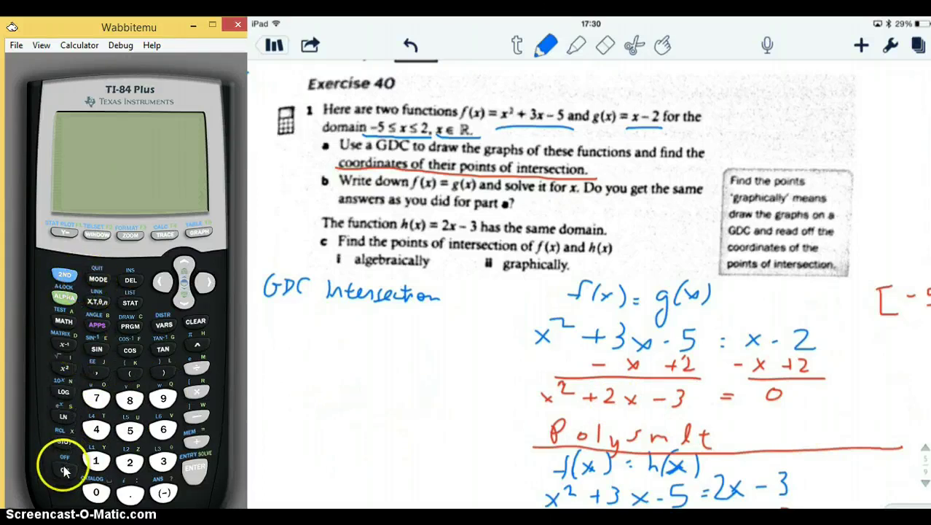
left_click(67, 232)
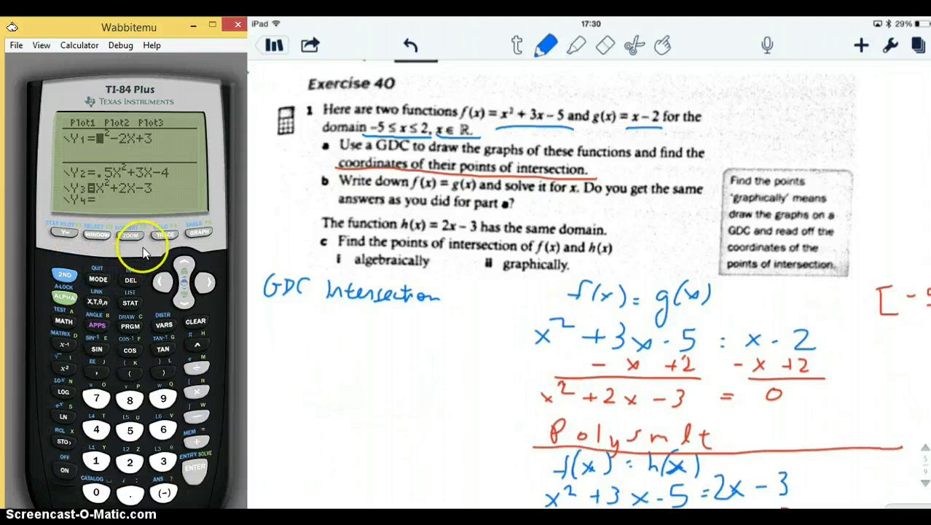
left_click(182, 295)
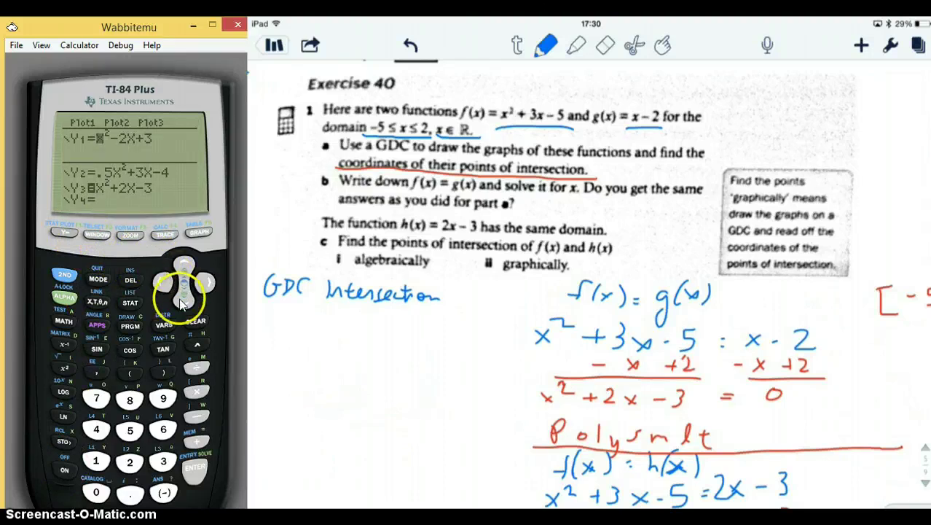
left_click(182, 304)
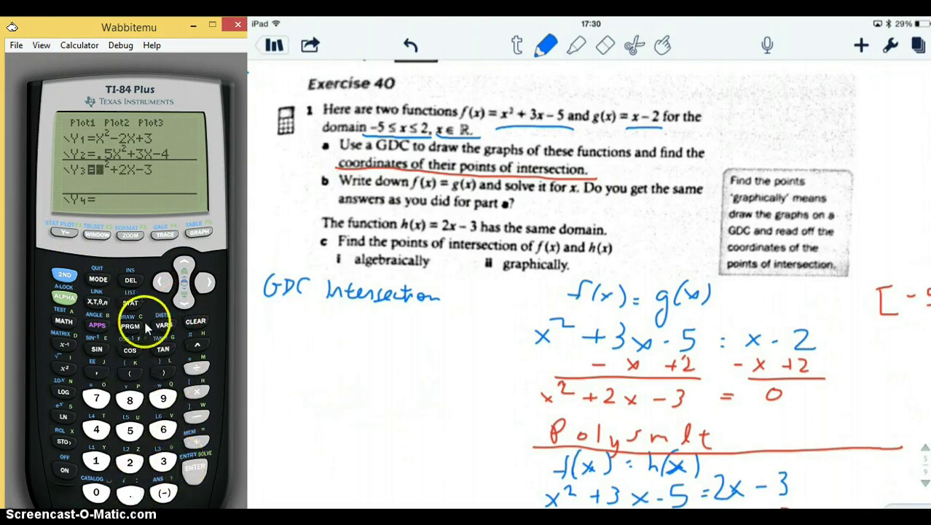
left_click(125, 288)
left_click(183, 268)
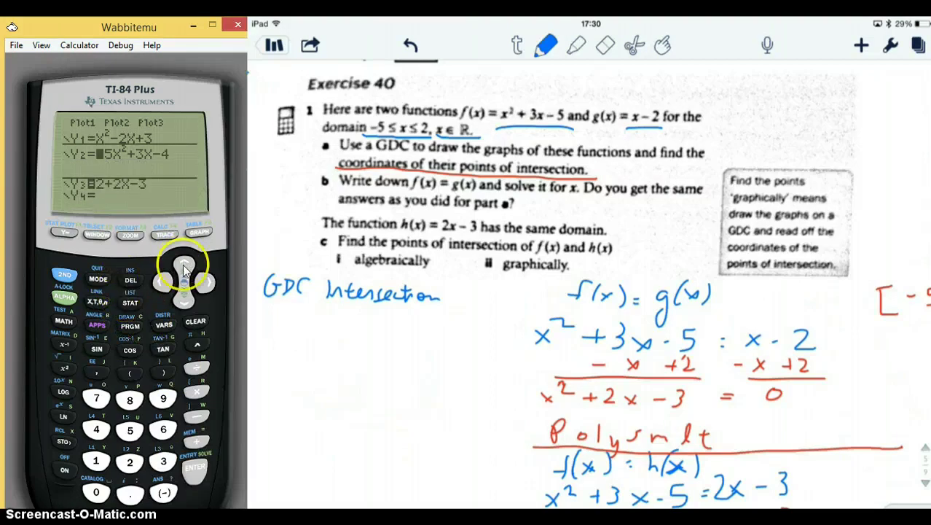
left_click(193, 321)
left_click(189, 302)
left_click(196, 320)
left_click(183, 268)
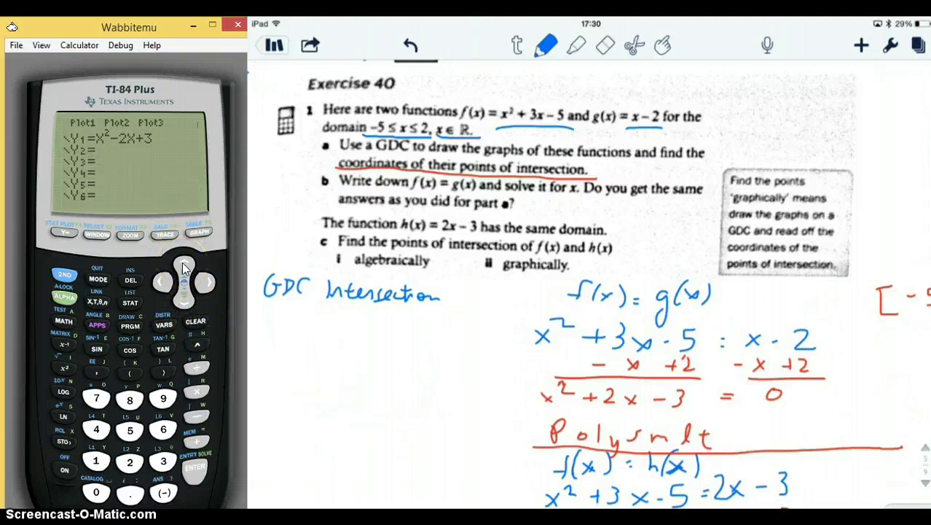
Clear the old Y1 = X²−2X+3 and enter Y1 = X²+3X−5 instead.
left_click(184, 268)
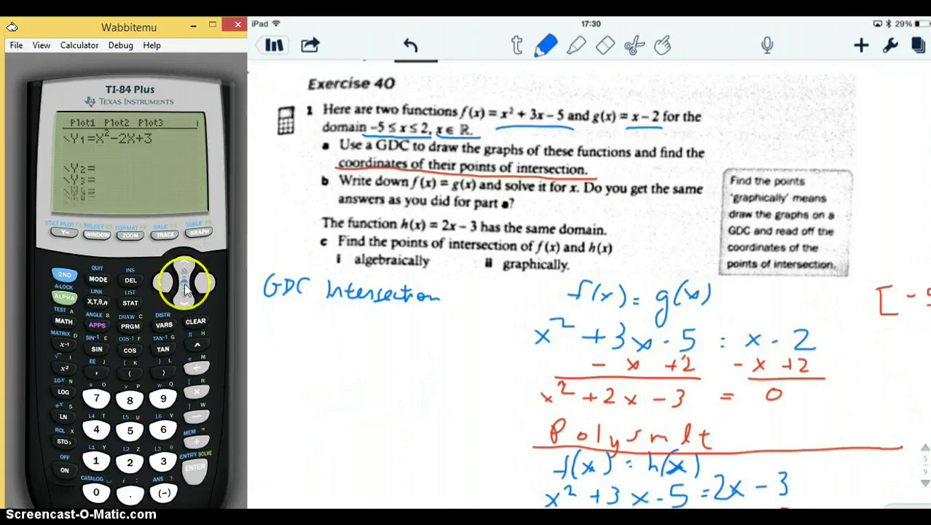
left_click(194, 322)
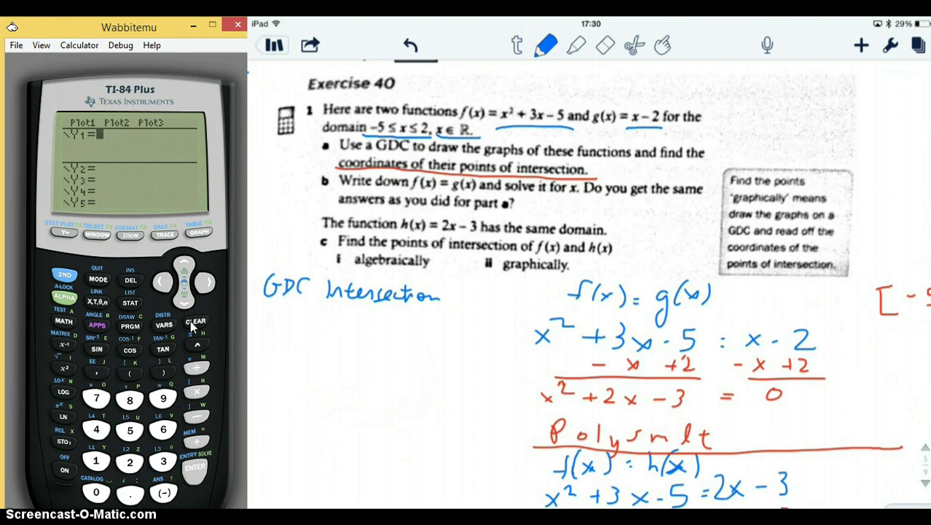
left_click(101, 309)
left_click(65, 368)
left_click(195, 439)
left_click(164, 460)
left_click(102, 306)
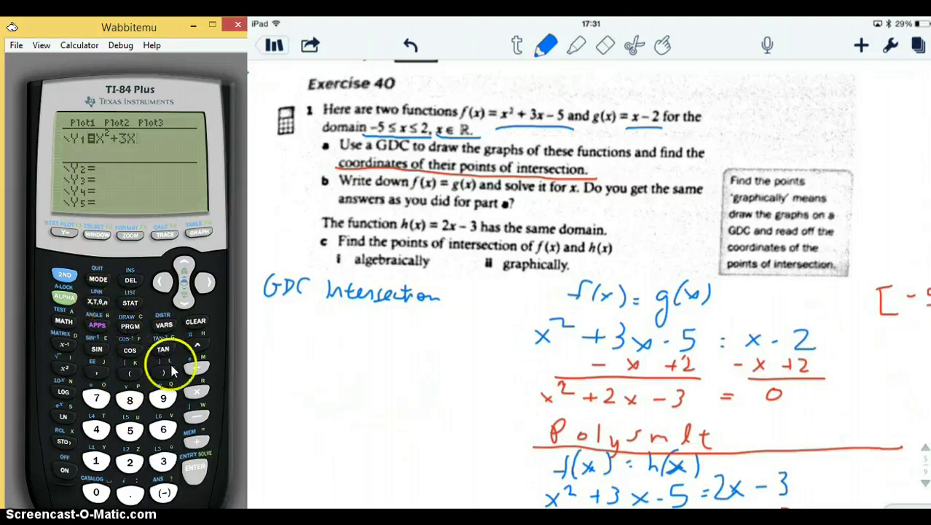
left_click(130, 430)
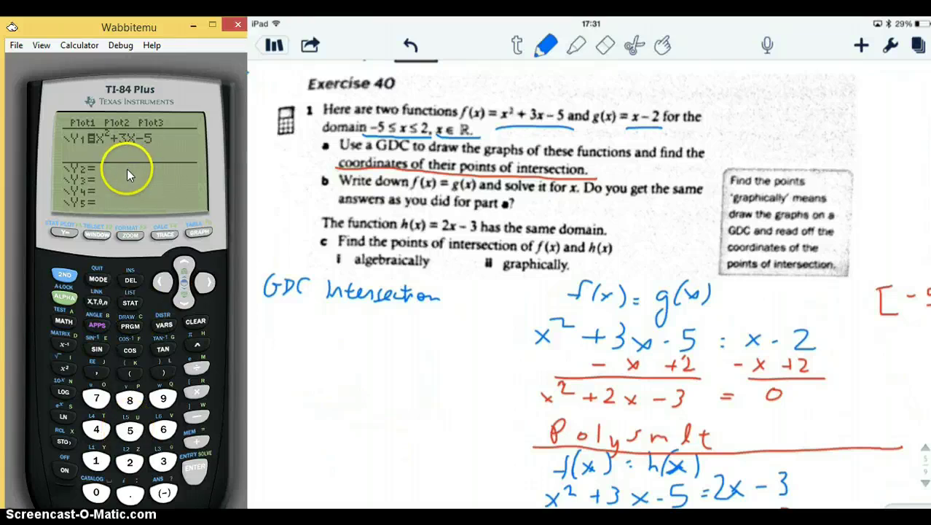
left_click(183, 306)
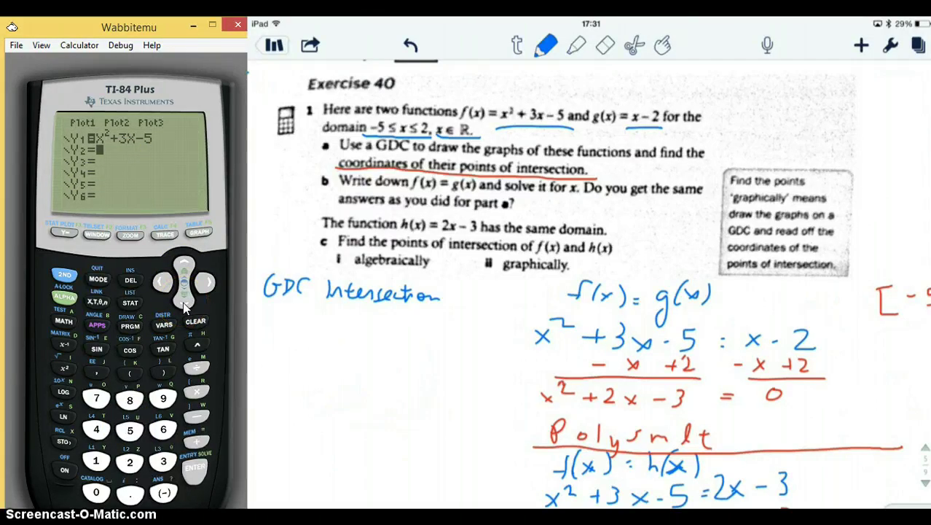
Enter Y2 = X−2 and graph the line together with the parabola.
left_click(97, 302)
left_click(195, 417)
left_click(130, 462)
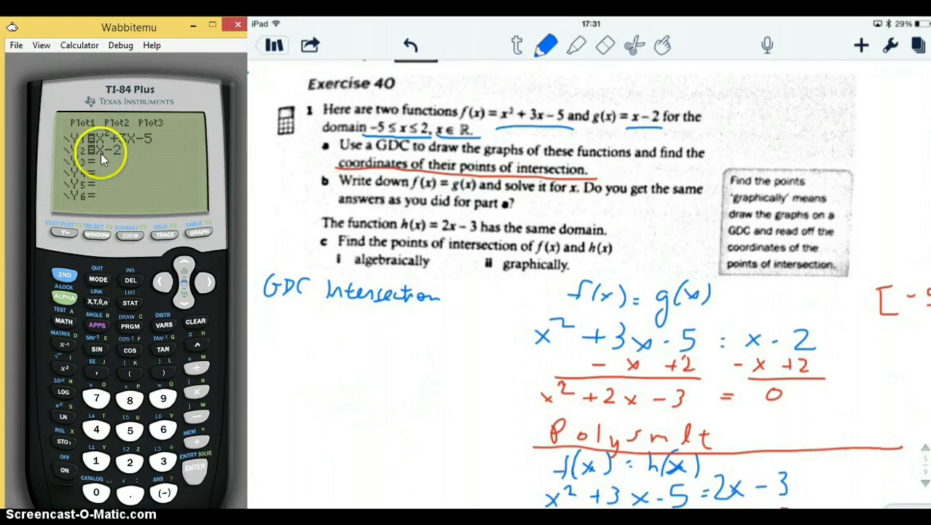
left_click(198, 231)
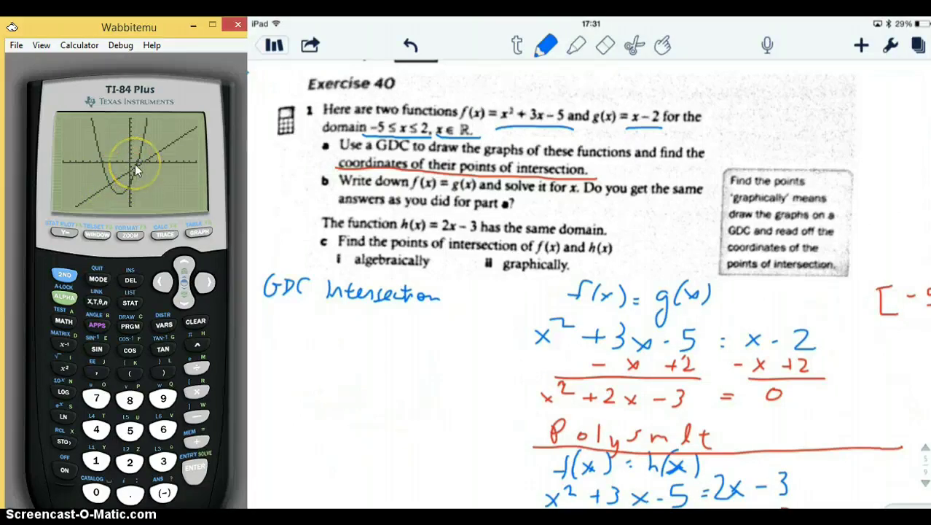
Choose 5:intersect from the 2nd TRACE calculation menu.
left_click(67, 275)
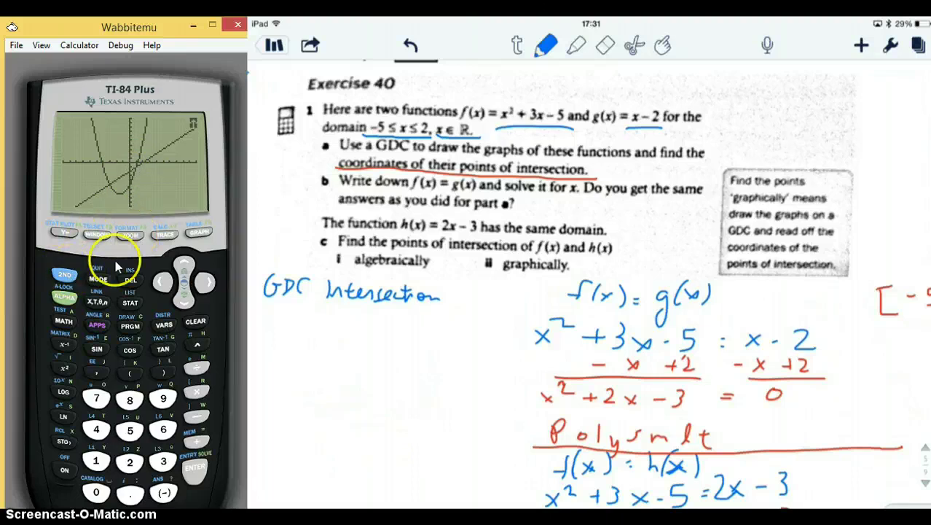
left_click(159, 234)
left_click(185, 296)
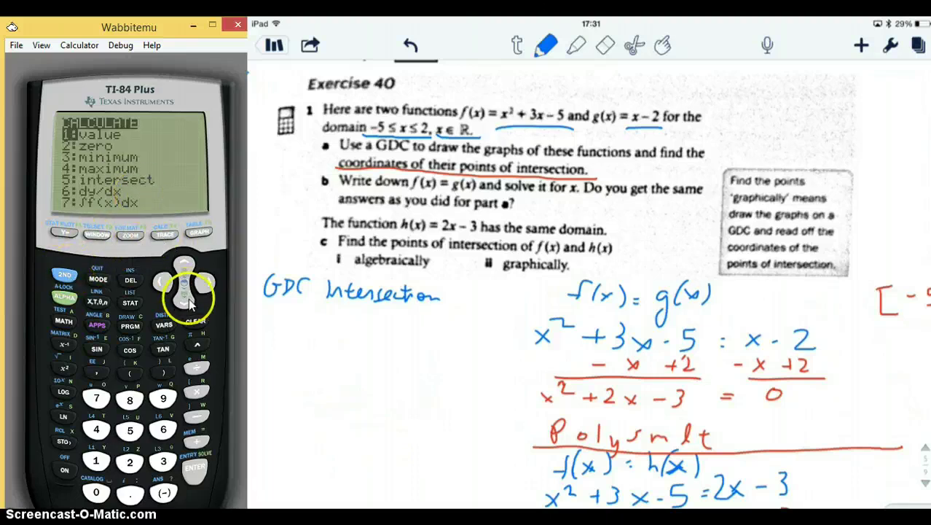
left_click(187, 298)
left_click(188, 301)
left_click(188, 302)
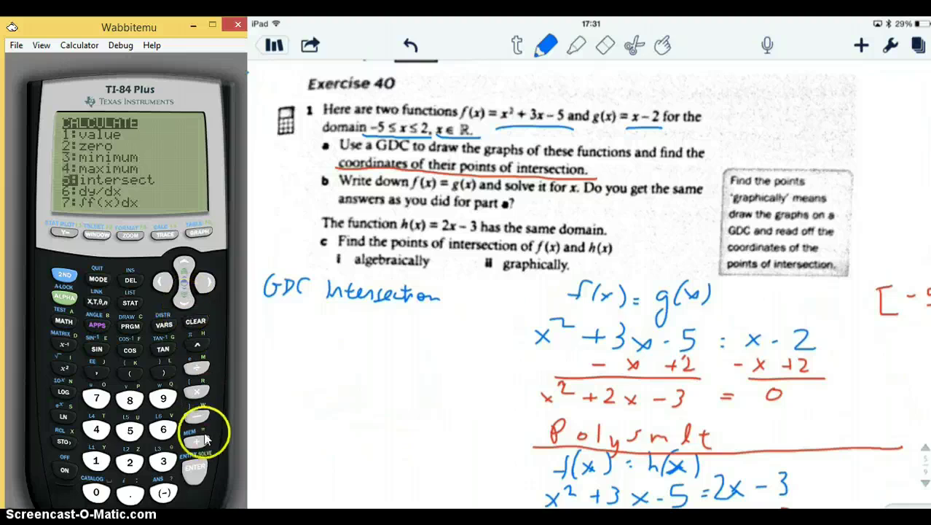
left_click(200, 468)
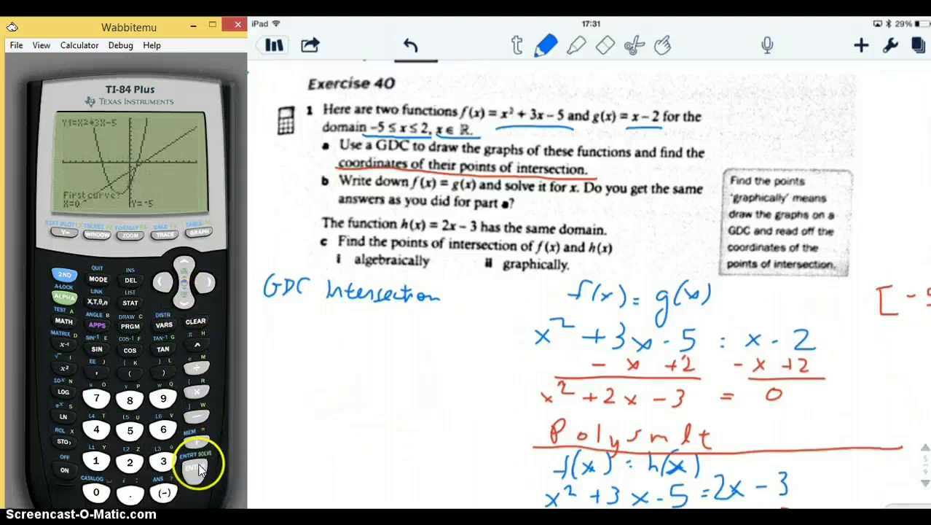
Move the trace cursor left along the parabola toward the left crossing.
left_click(164, 286)
left_click(163, 285)
left_click(163, 286)
left_click(163, 286)
left_click(164, 283)
left_click(163, 283)
left_click(164, 283)
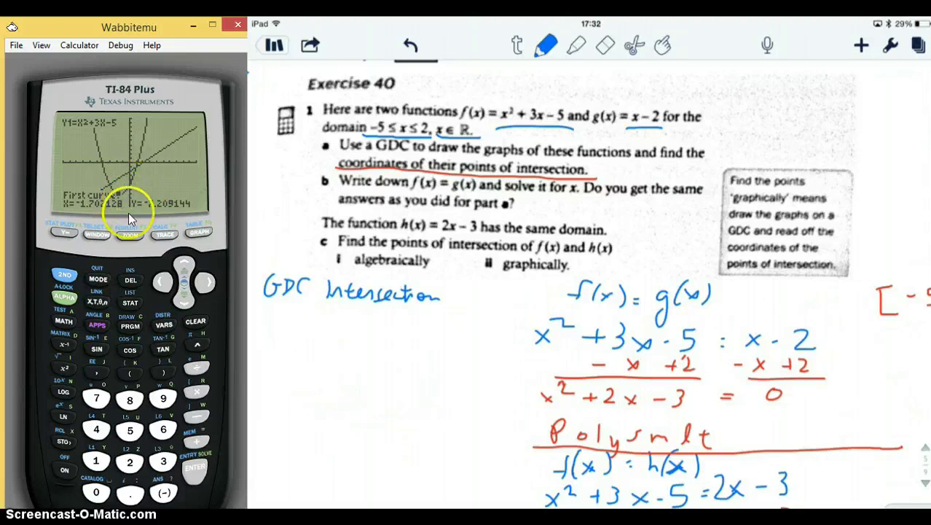
left_click(160, 282)
left_click(160, 282)
left_click(161, 283)
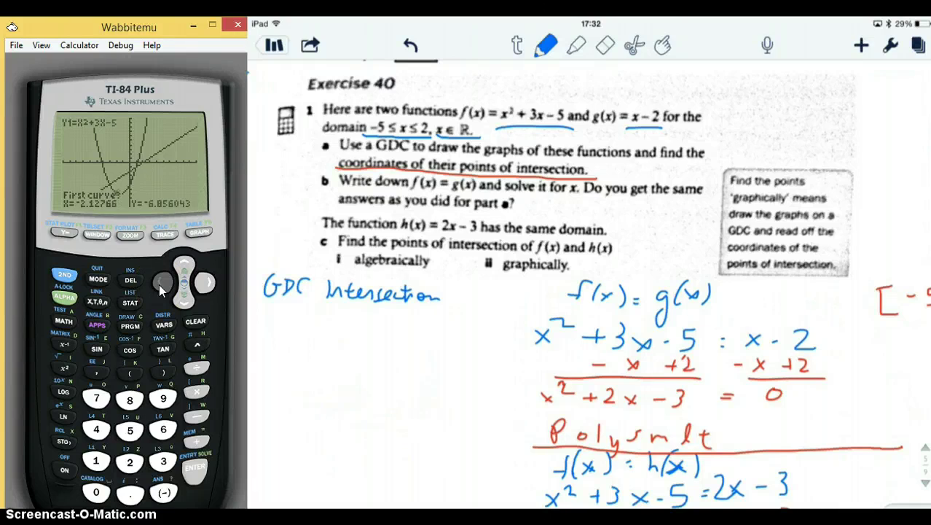
left_click(160, 283)
left_click(161, 283)
left_click(161, 283)
left_click(161, 283)
left_click(161, 283)
left_click(161, 282)
Accept the parabola and line as the two curves and confirm the guess, giving X=−3, Y=−5.
left_click(196, 483)
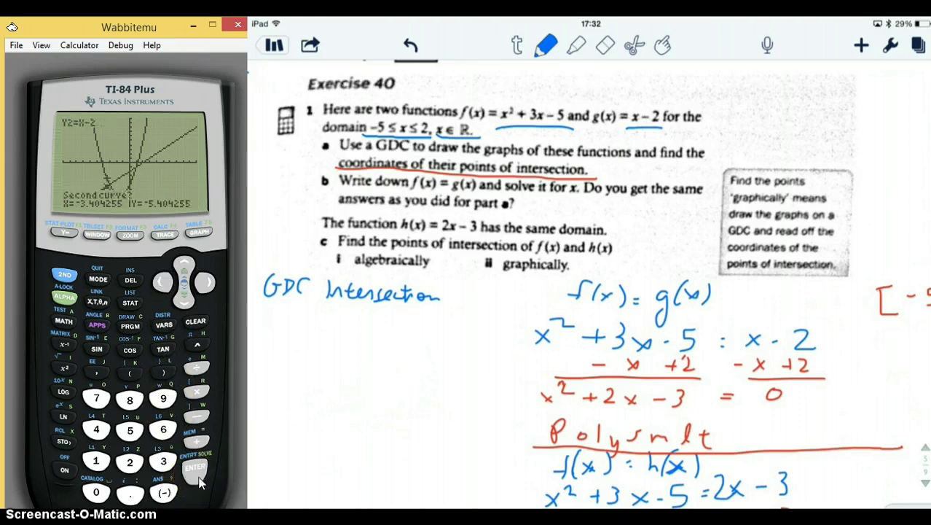
left_click(207, 287)
left_click(194, 463)
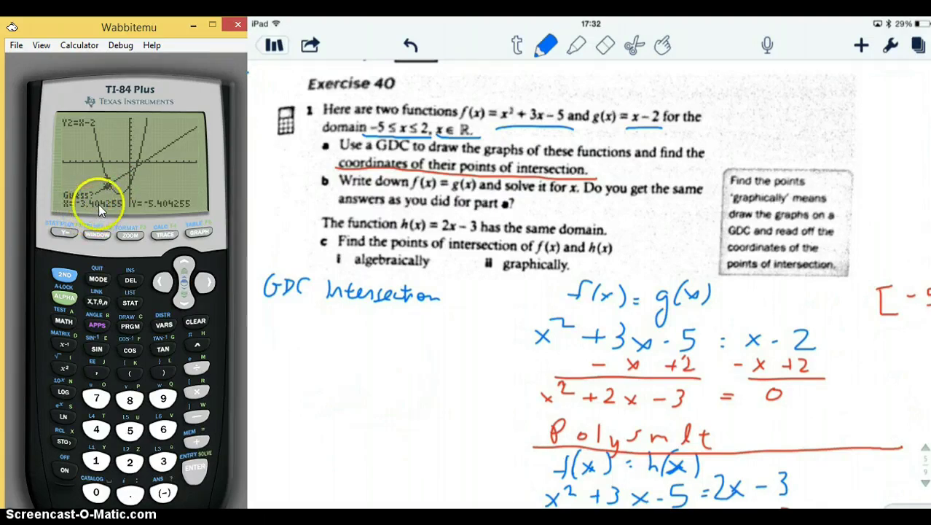
left_click(202, 290)
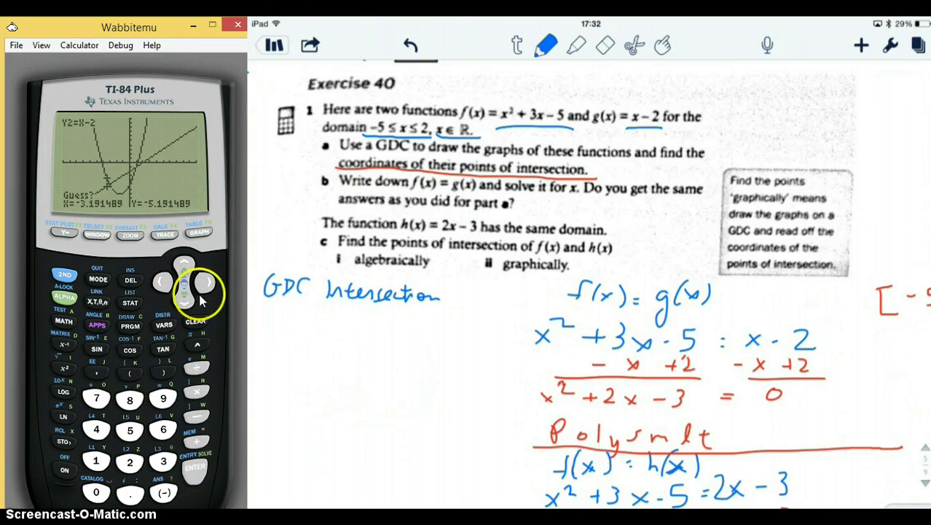
left_click(196, 470)
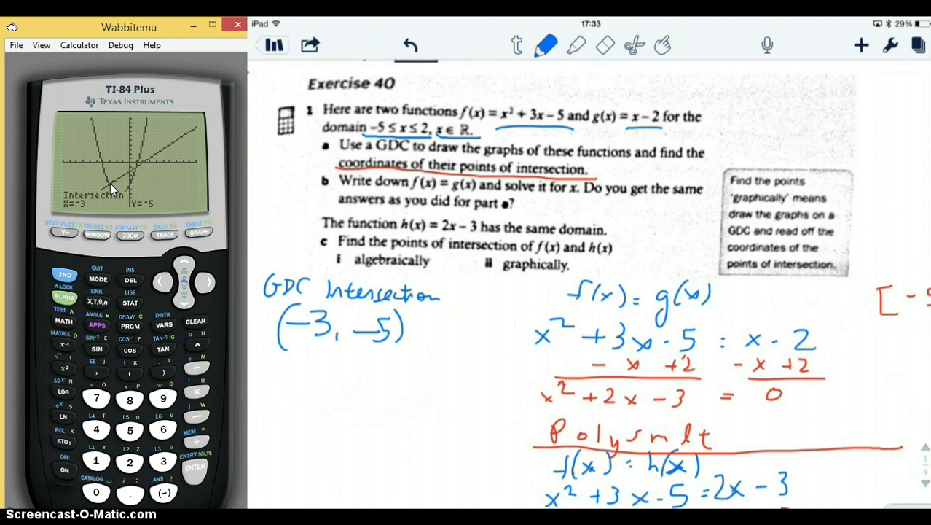
Select the intersect calculation again from the 2nd TRACE menu.
left_click(65, 274)
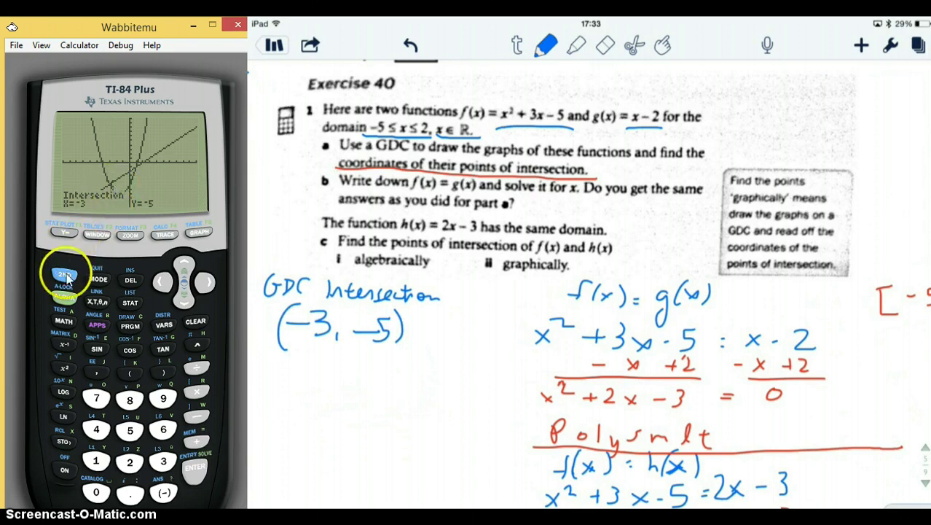
left_click(153, 236)
left_click(184, 299)
left_click(184, 299)
left_click(184, 299)
left_click(184, 299)
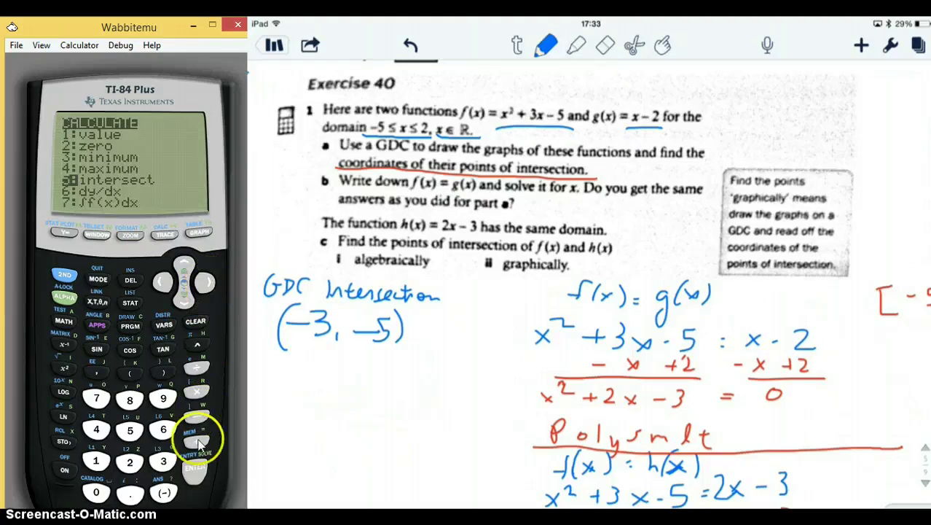
left_click(195, 466)
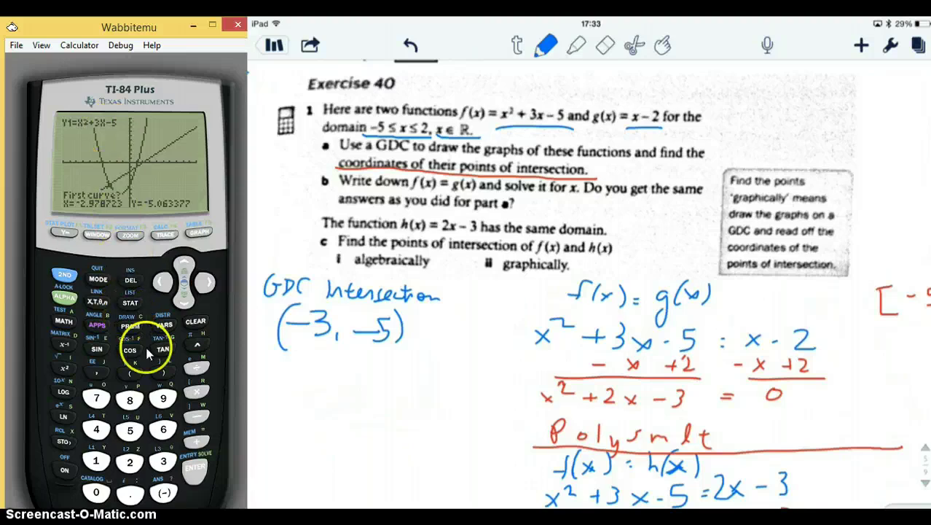
Accept both curves, place the guess near the right crossing, and confirm, giving X=1, Y=−1.
left_click(193, 470)
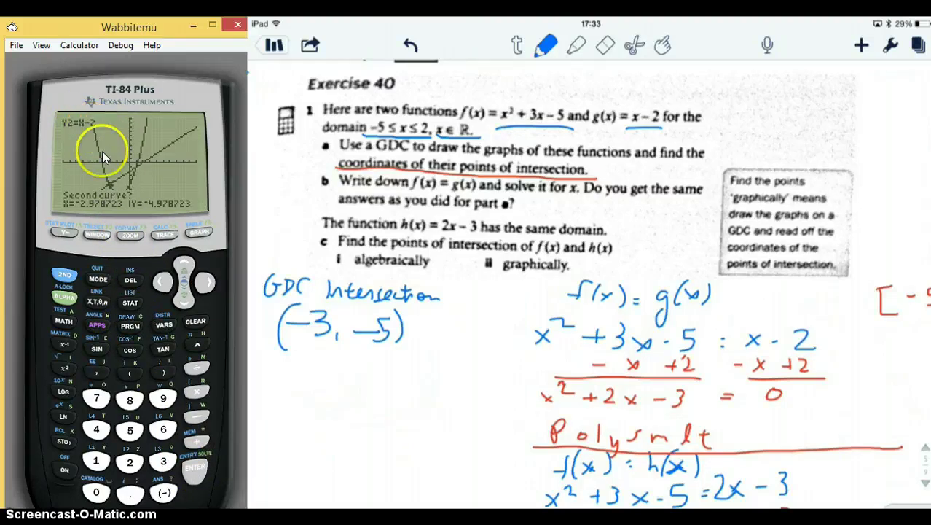
left_click(195, 469)
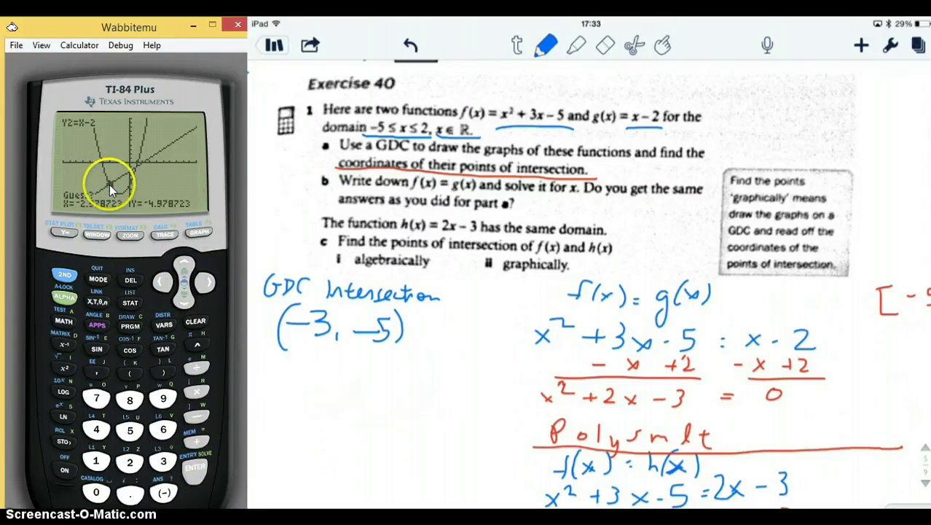
left_click(204, 284)
left_click(204, 284)
left_click(204, 285)
left_click(205, 287)
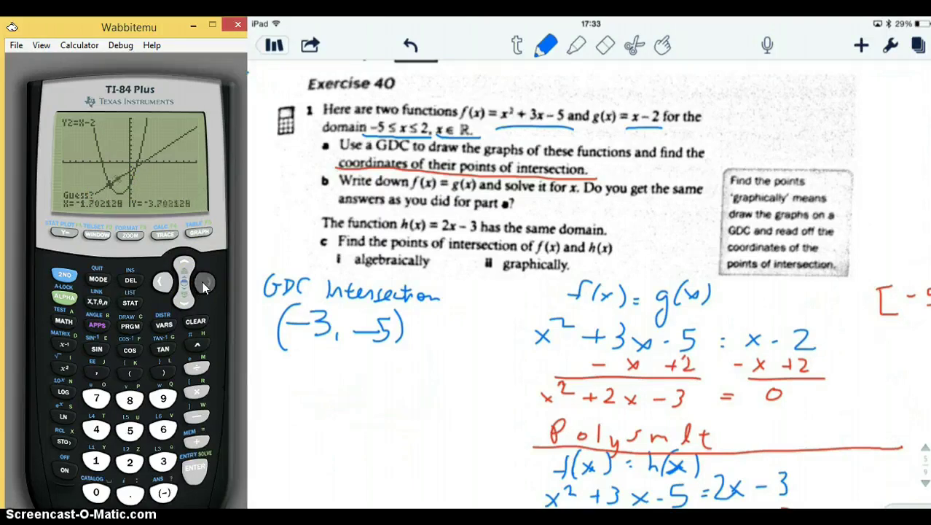
left_click(205, 287)
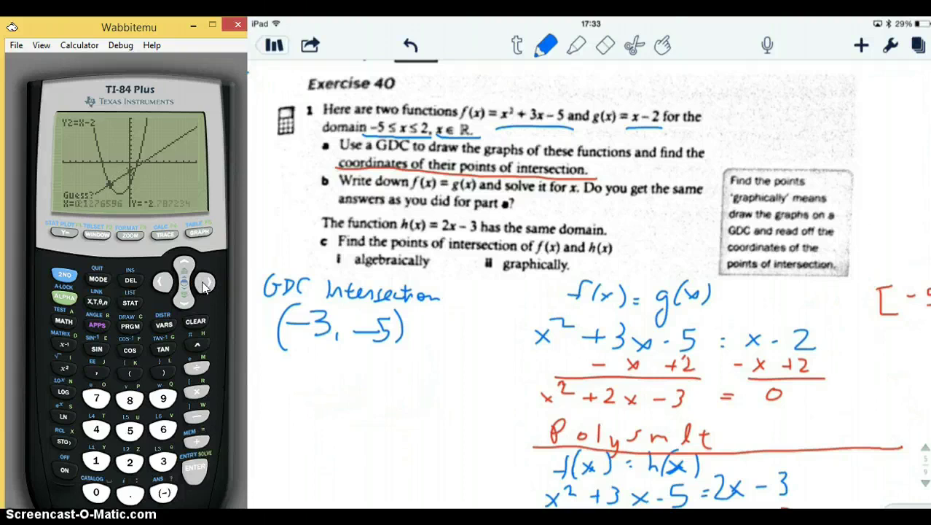
left_click(205, 287)
left_click_drag(134, 162, 191, 472)
left_click(192, 471)
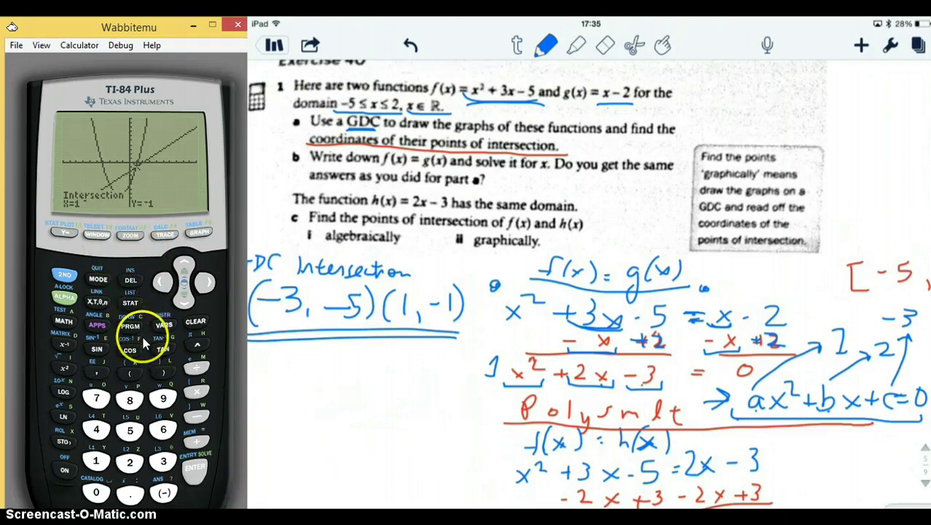
Launch PlySmlt2, choose the Poly Root Finder, and continue to order-2 coefficient entry.
left_click(102, 329)
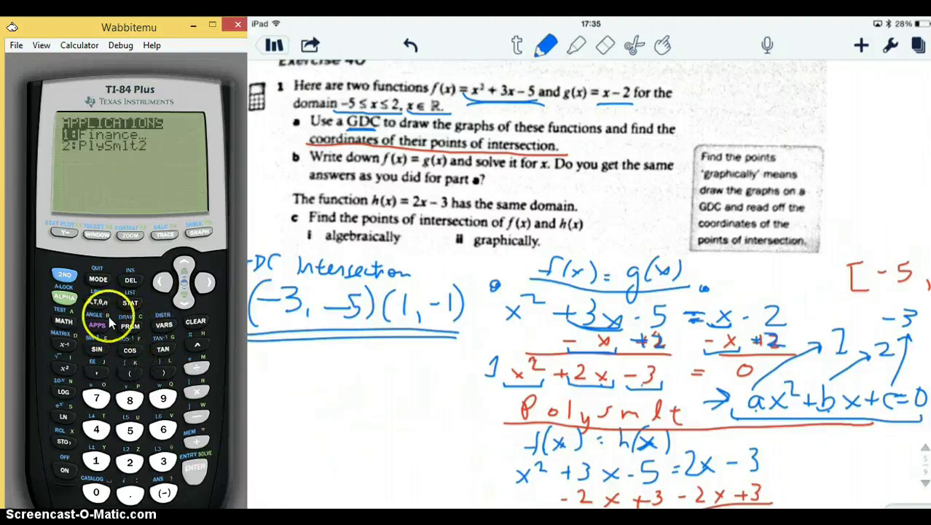
left_click(198, 467)
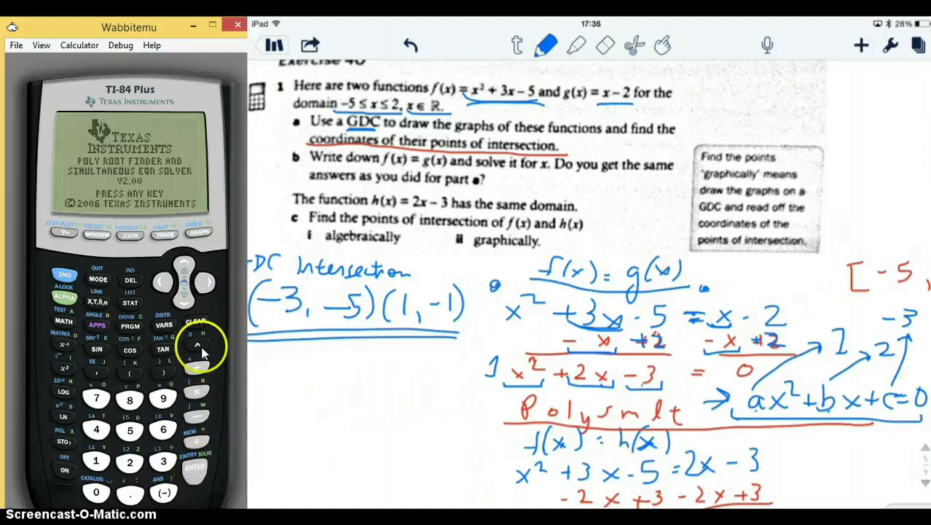
left_click(197, 466)
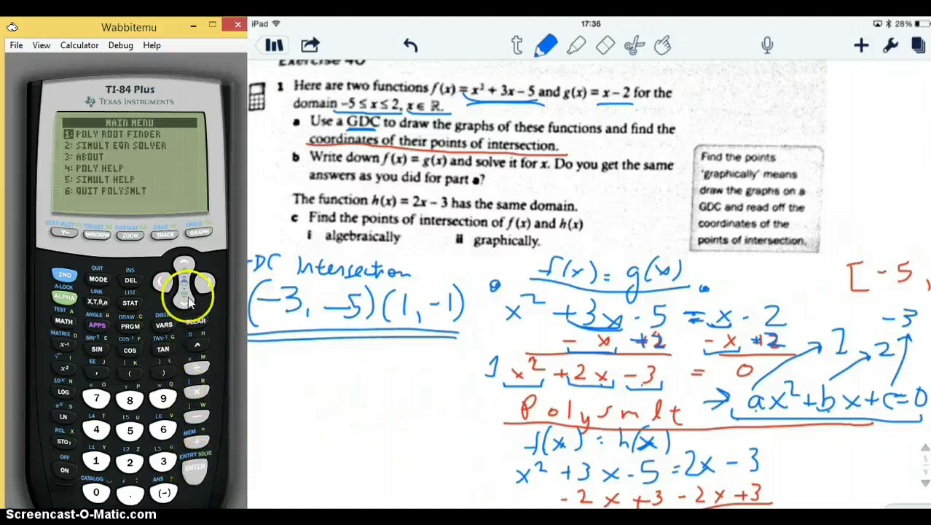
left_click(198, 467)
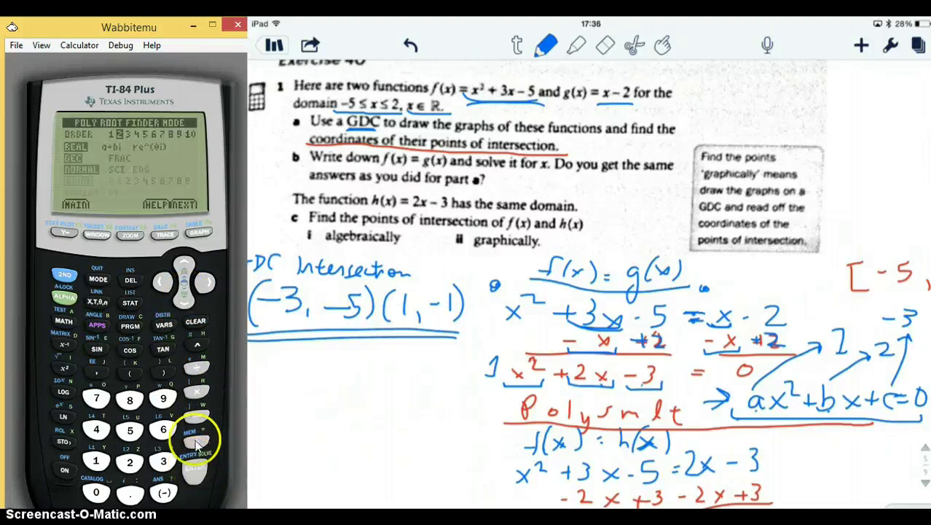
left_click(197, 233)
Enter a0 = −3 and solve x²+2x−3=0, giving x1 = −3 and x2 = 1.
type("-3")
key("Return")
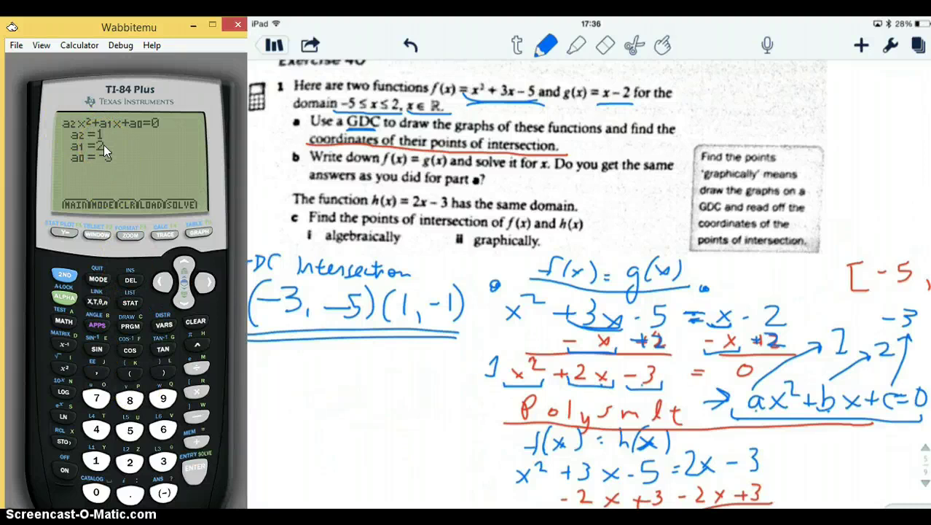
left_click(203, 235)
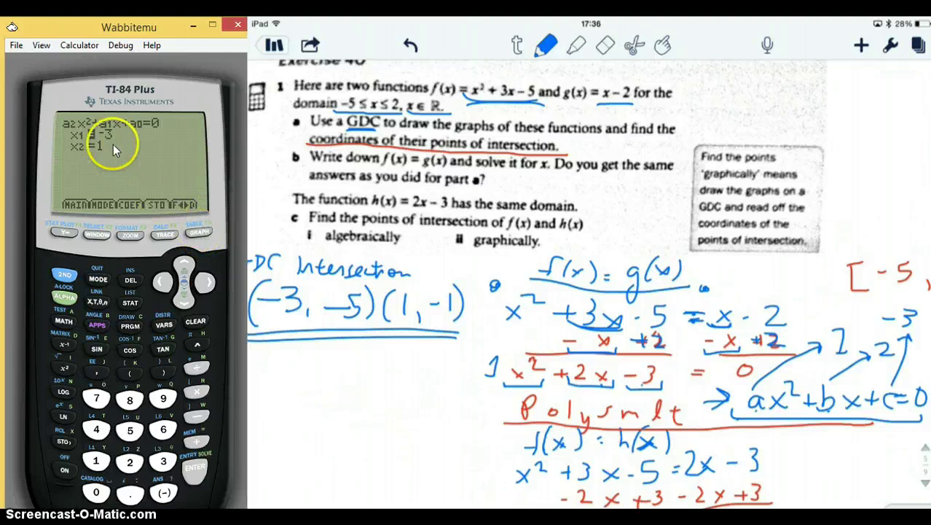